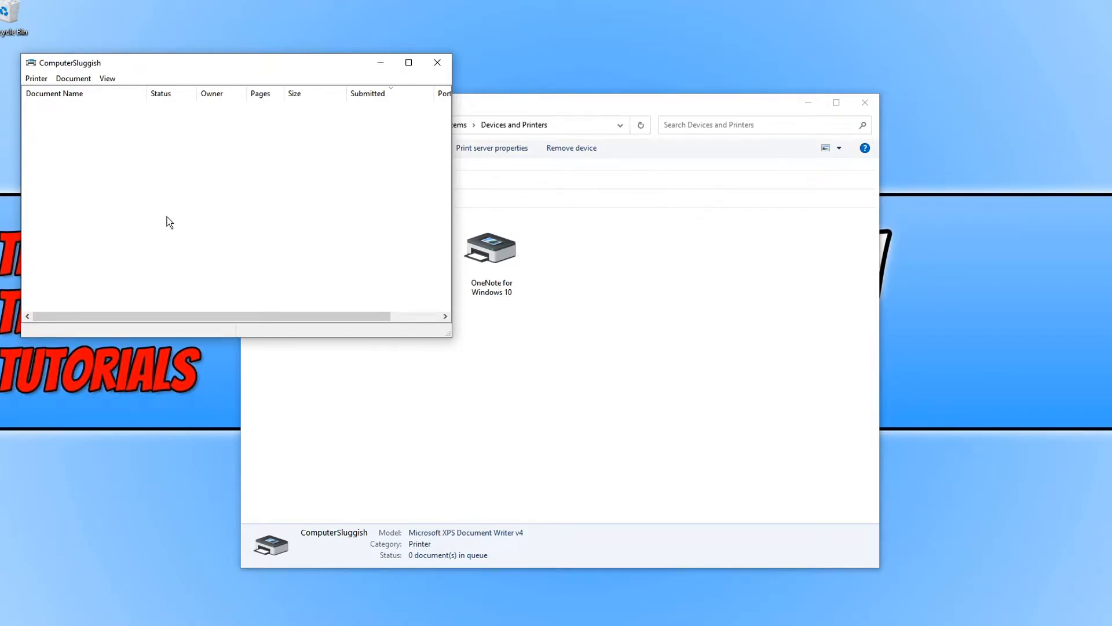
right_click(61, 121)
click(41, 118)
- Search Windows for "serv" and open the Services app
key(super)
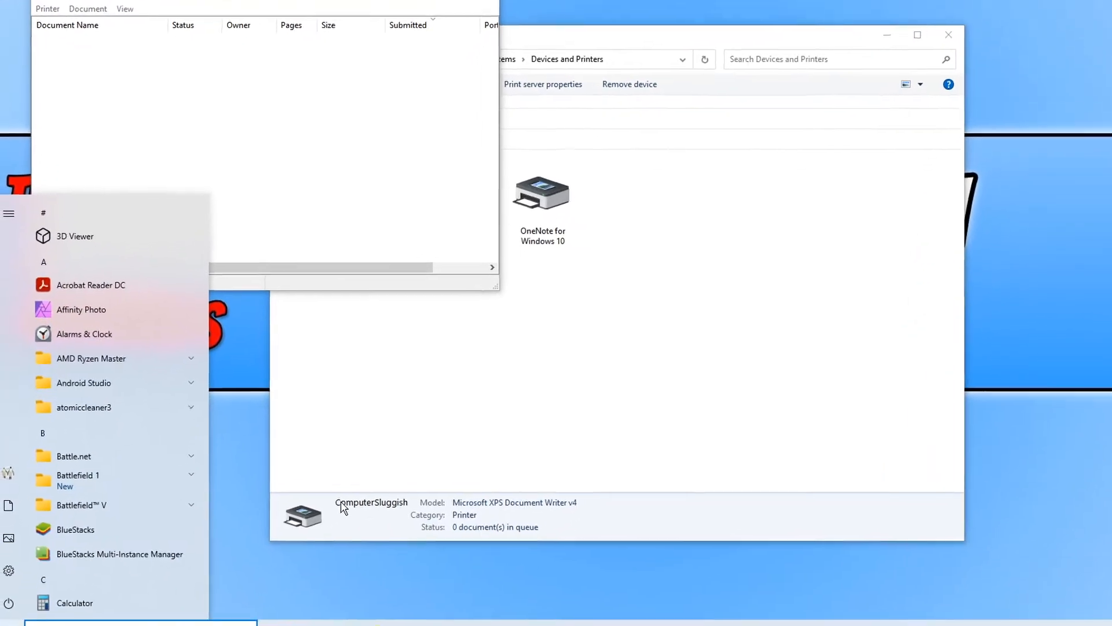
text(serv)
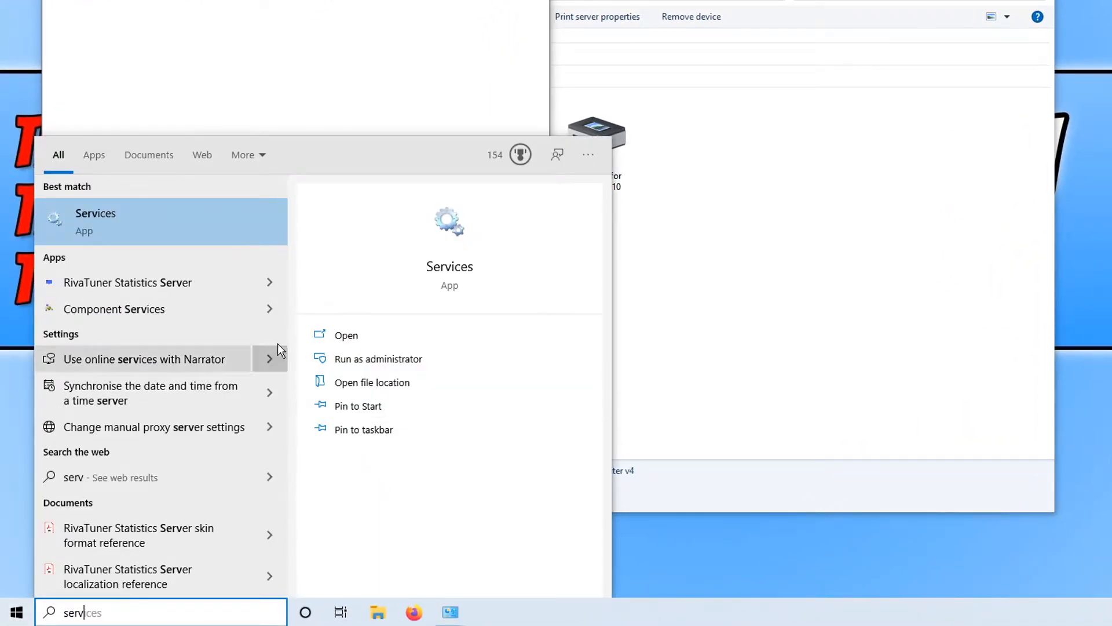
click(192, 221)
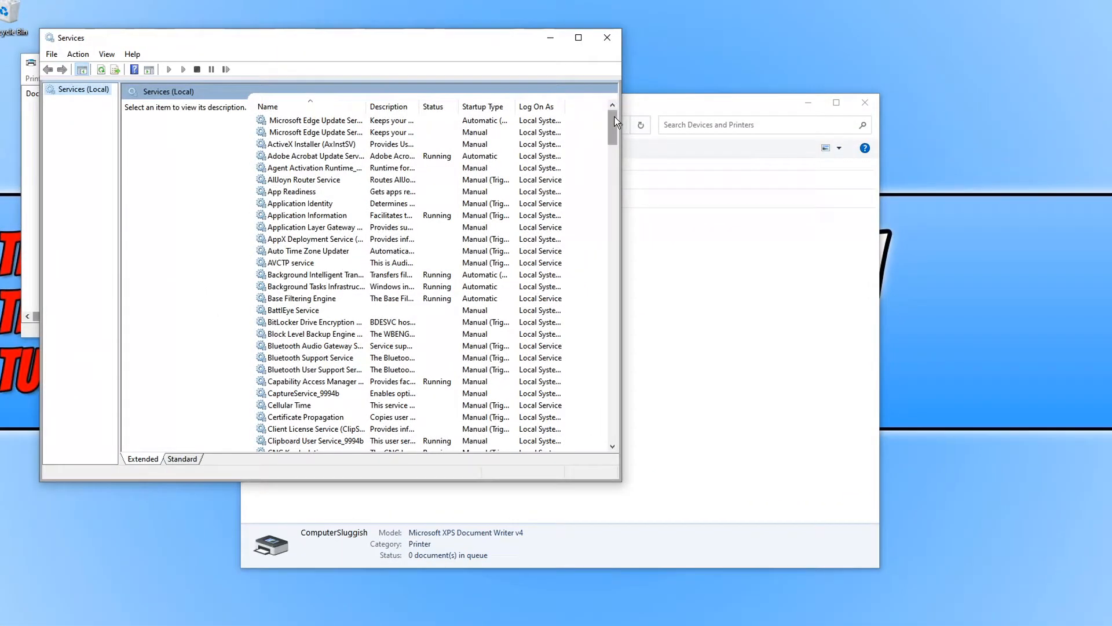
- Find the Print Spooler in the list of local services and stop it
drag(616, 122, 613, 286)
click(283, 300)
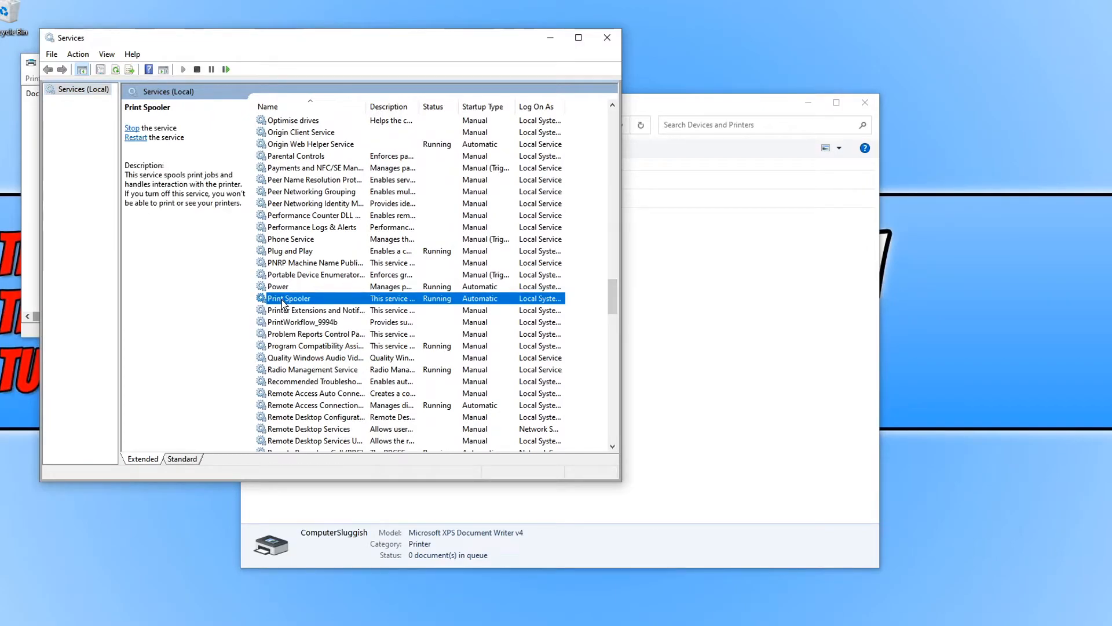
right_click(301, 299)
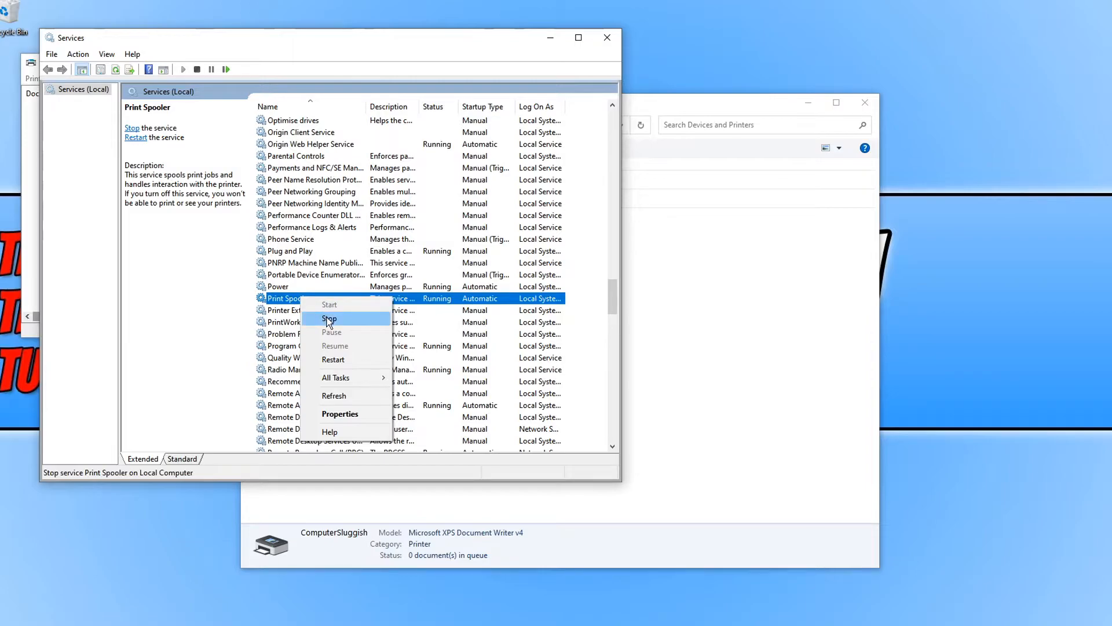
click(330, 321)
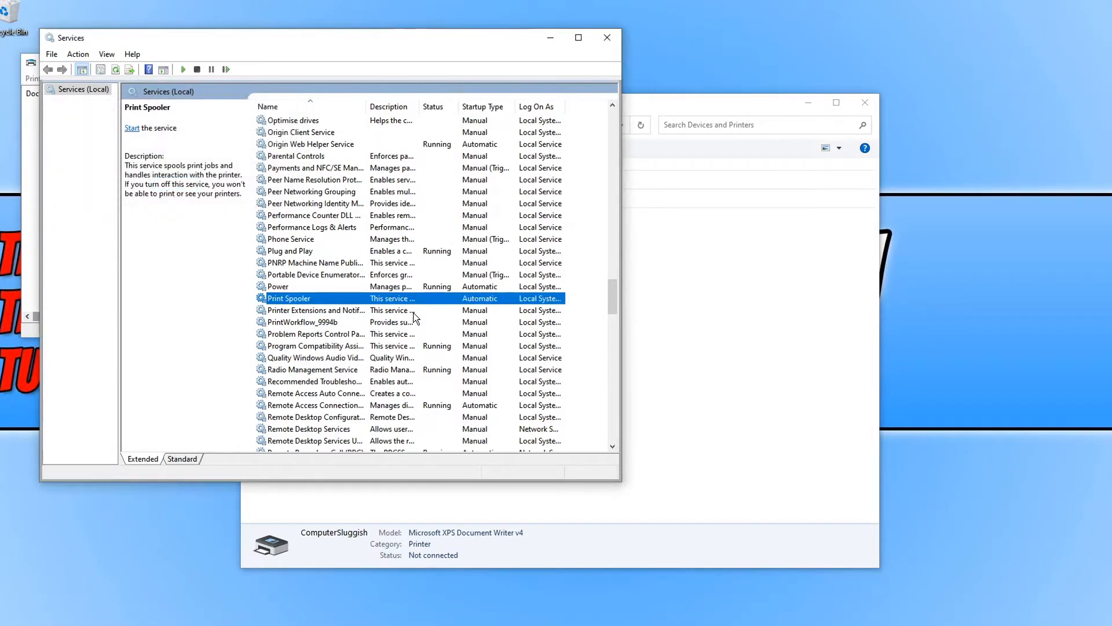
- Start the Print Spooler service again from its properties, then bring the ComputerSluggish print queue window to the front
double_click(338, 300)
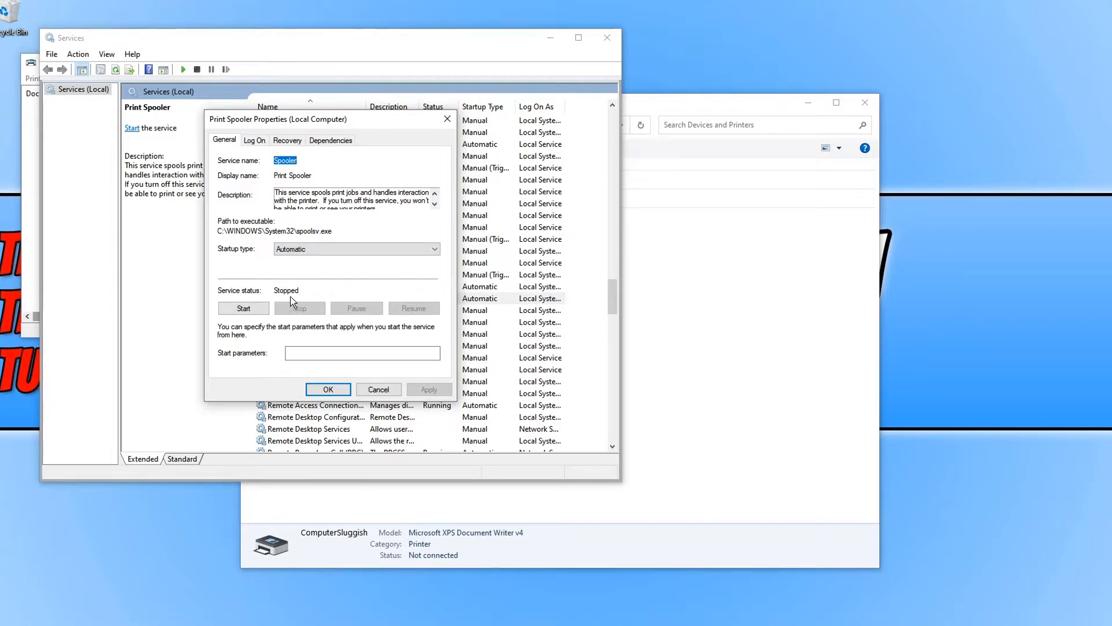
click(254, 311)
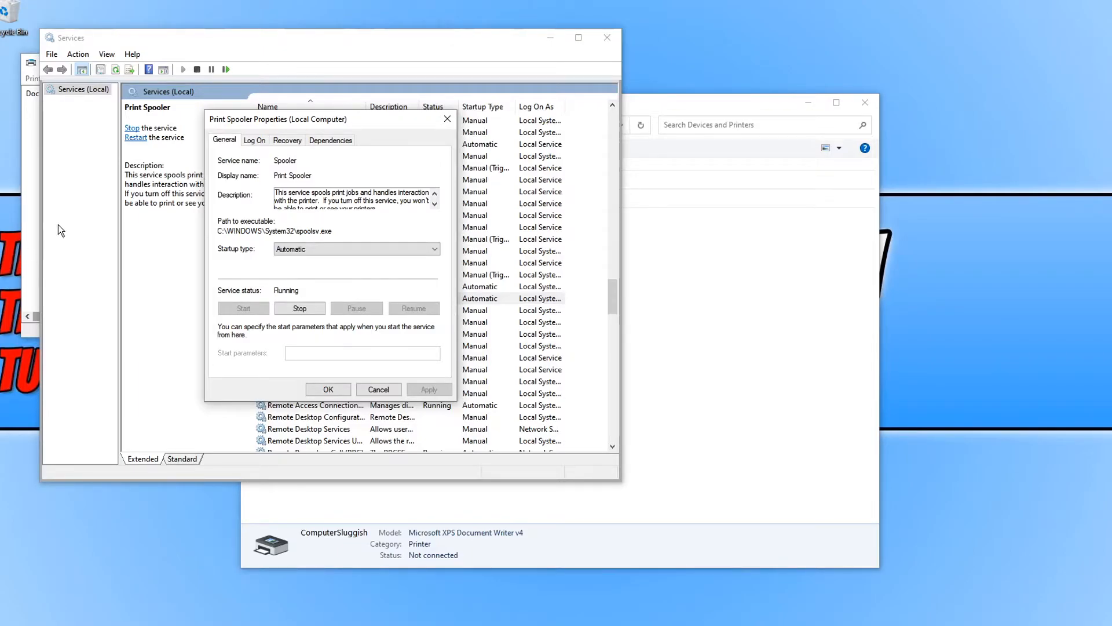
click(31, 215)
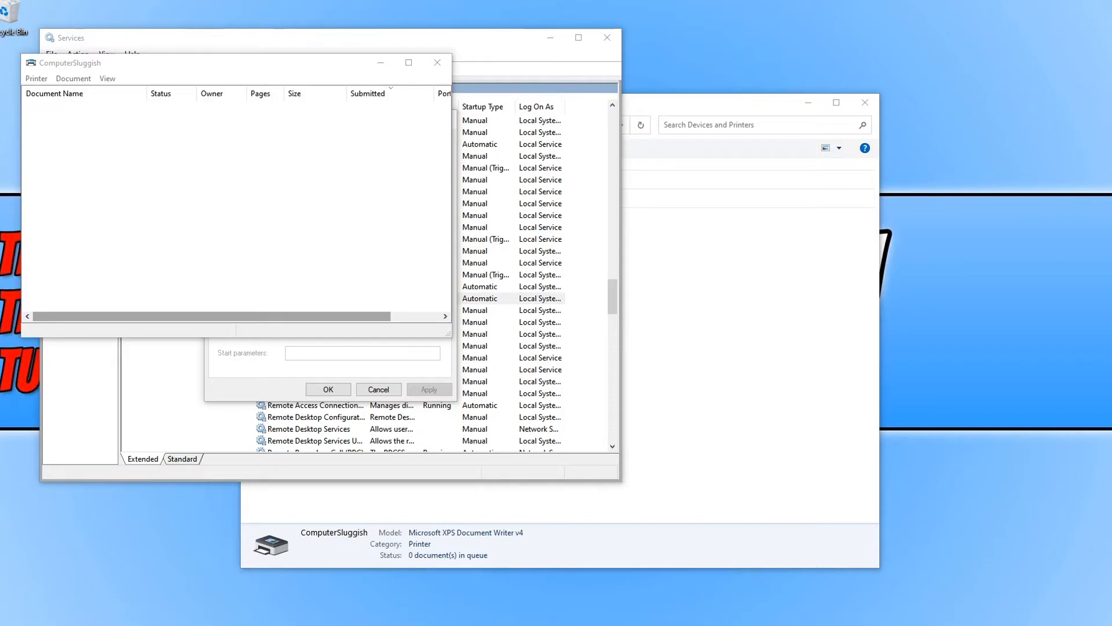
- In Device Manager, uninstall the ComputerSluggish device from the print queues and confirm the removal
right_click(8, 615)
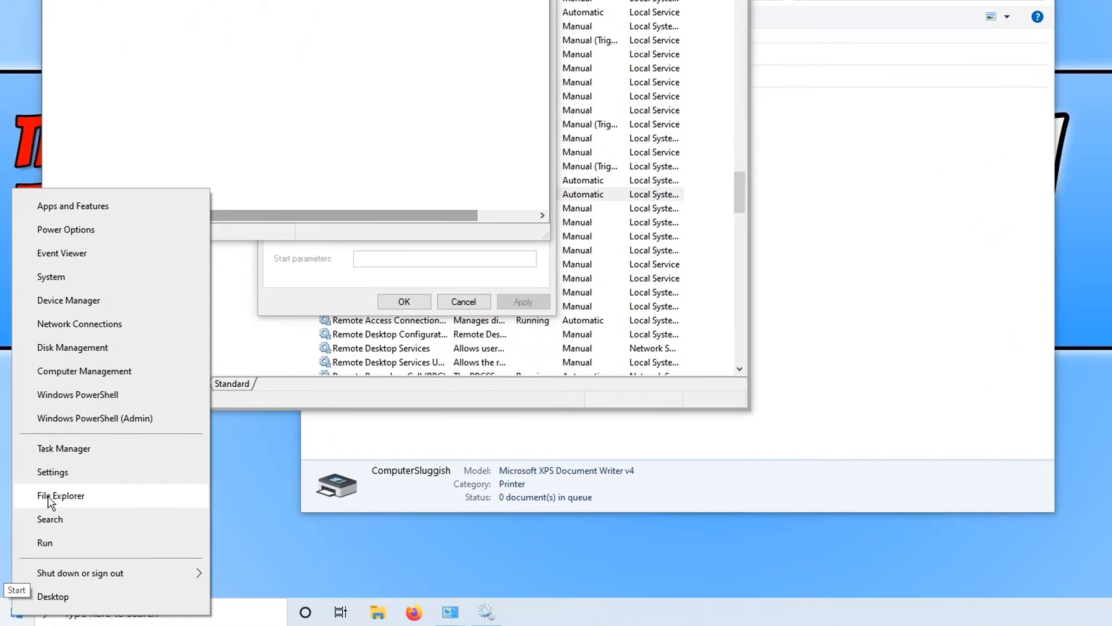
click(114, 301)
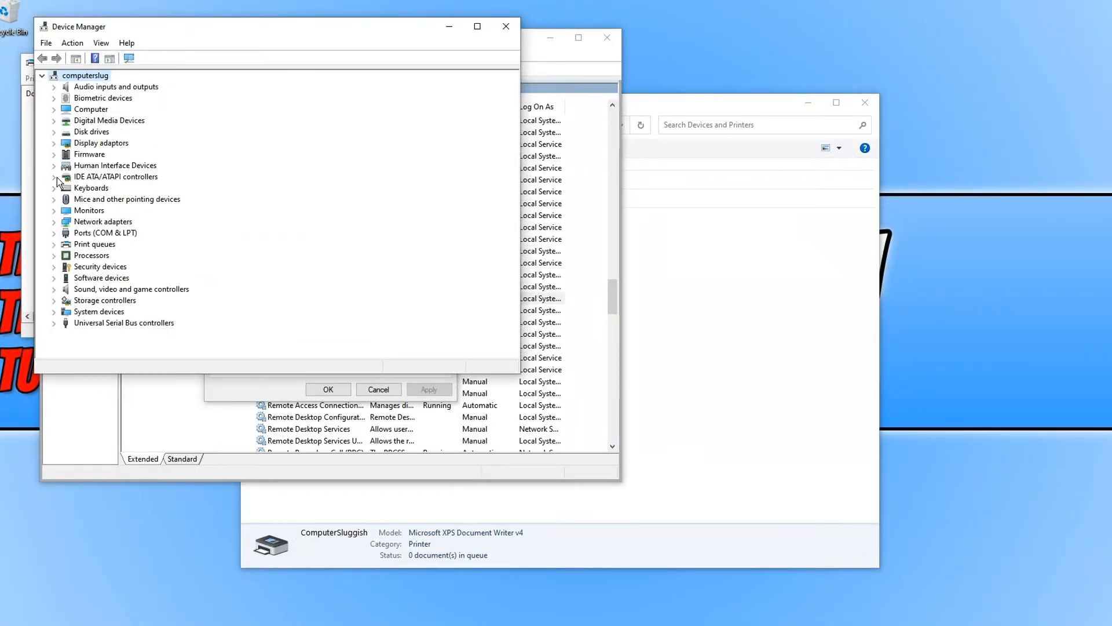
click(56, 246)
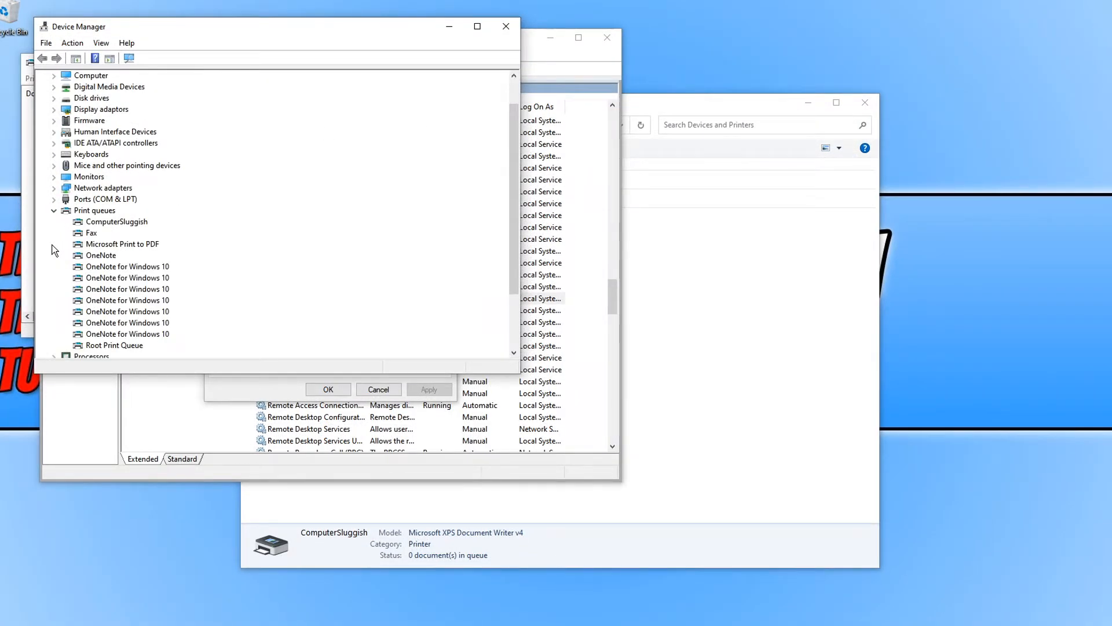
right_click(119, 225)
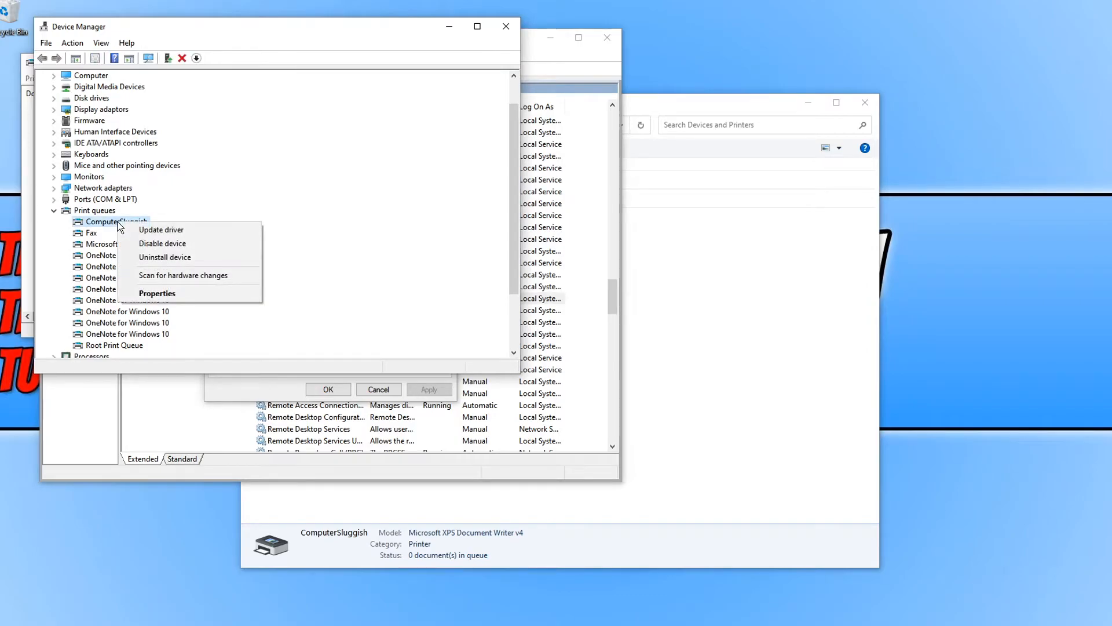
click(216, 262)
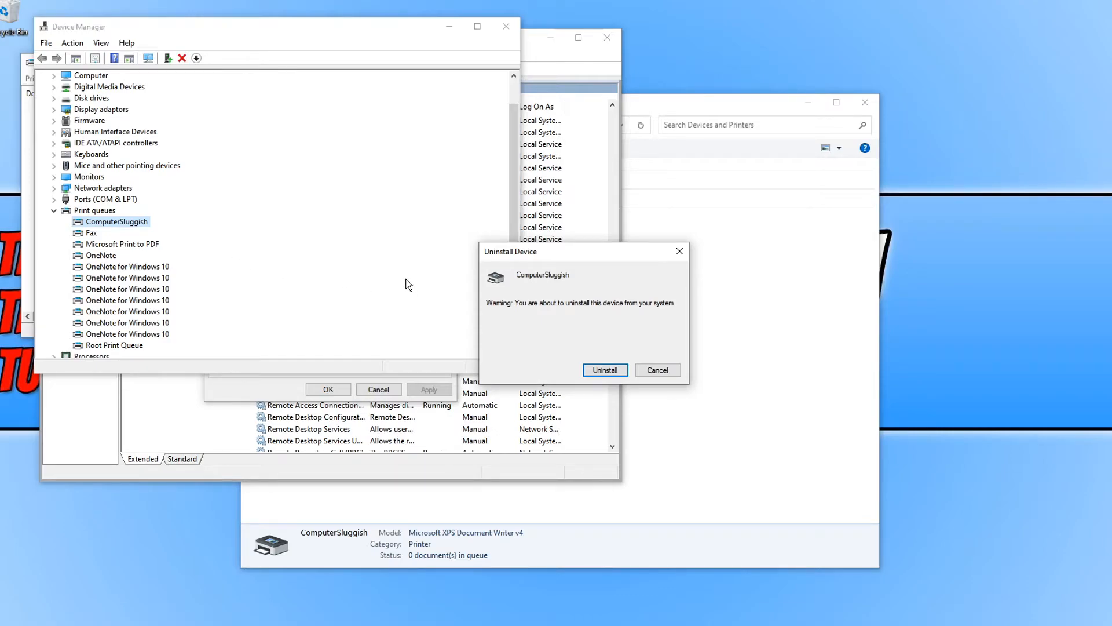
click(593, 372)
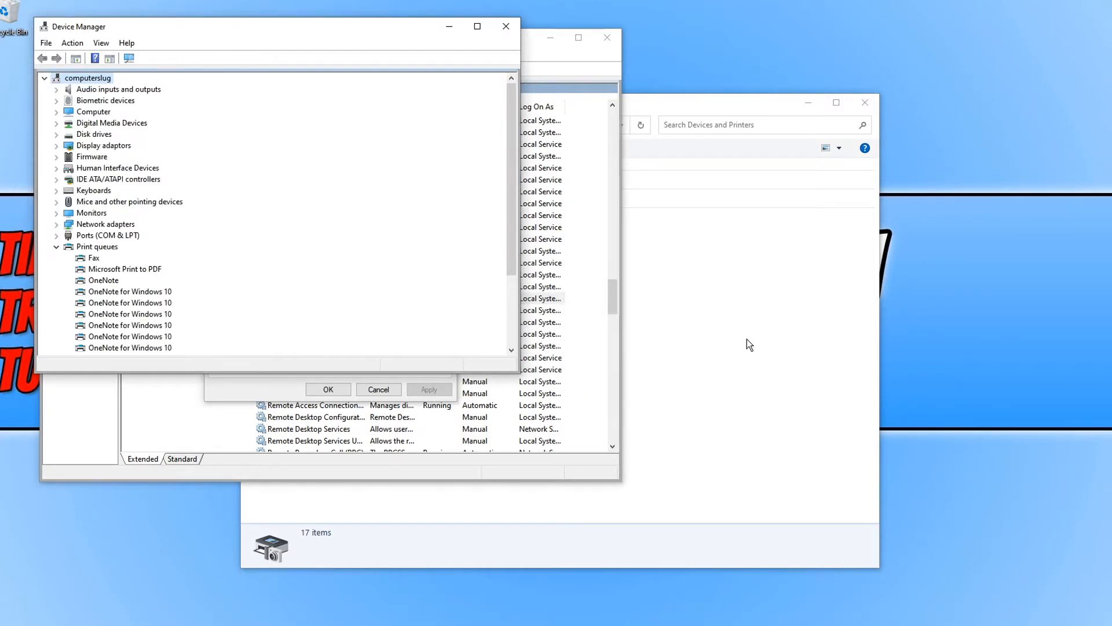
- In Devices and Printers, start adding an unlisted printer as a local or network printer with manual settings
click(754, 339)
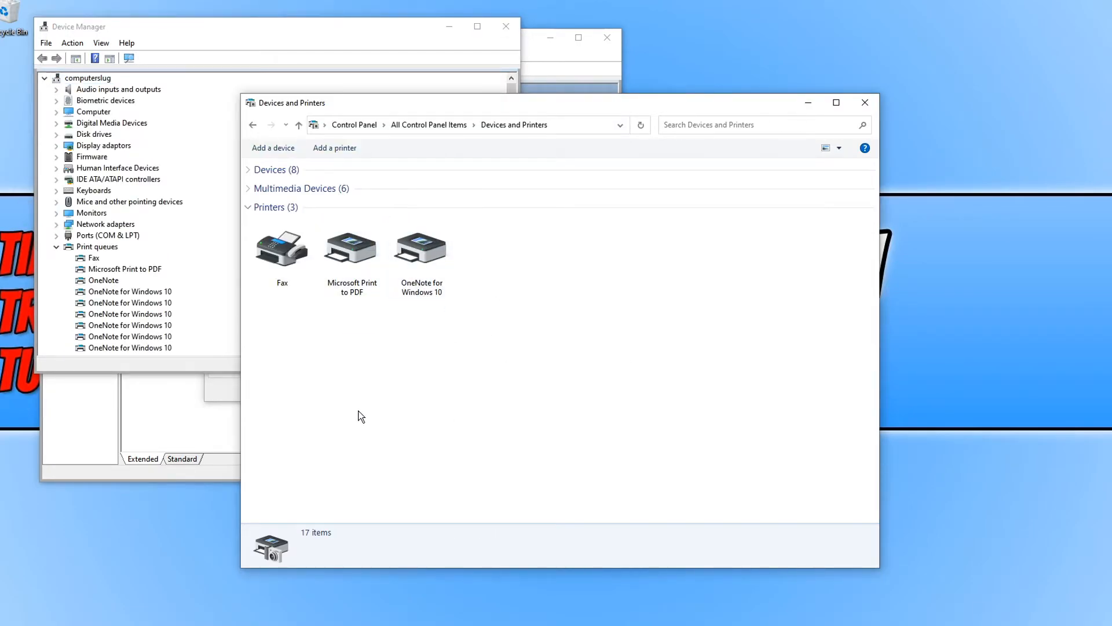
drag(283, 348, 643, 341)
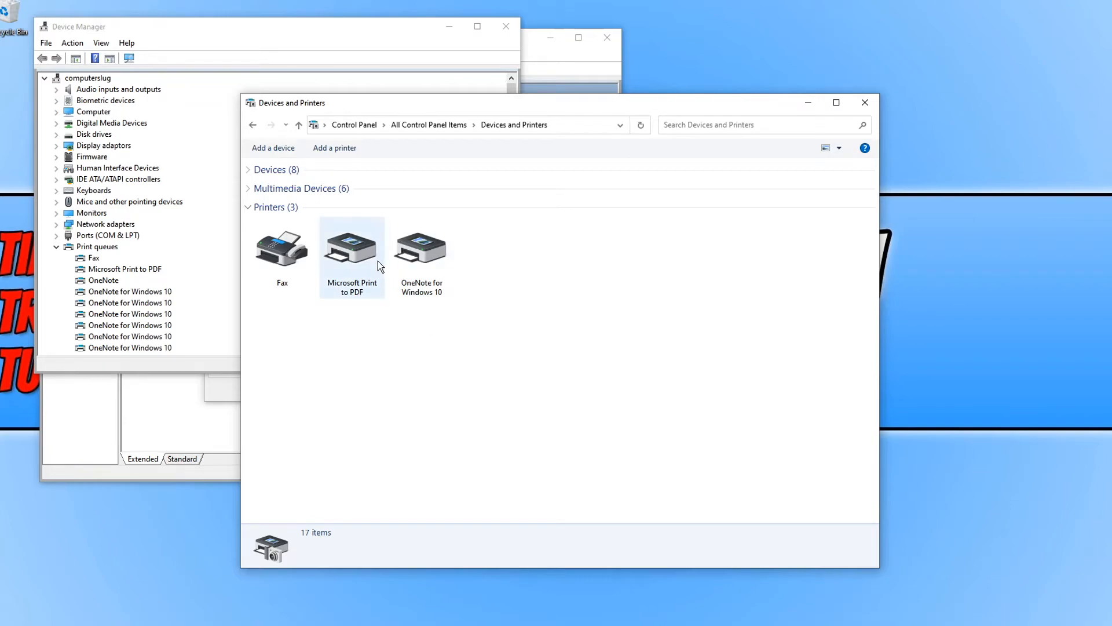
click(355, 149)
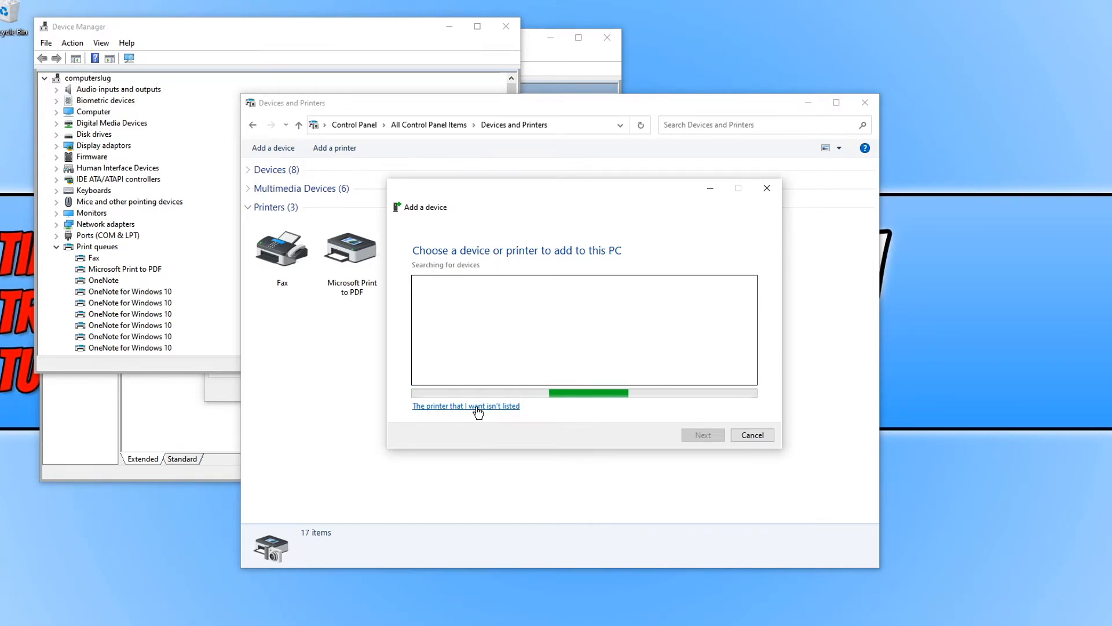
click(513, 408)
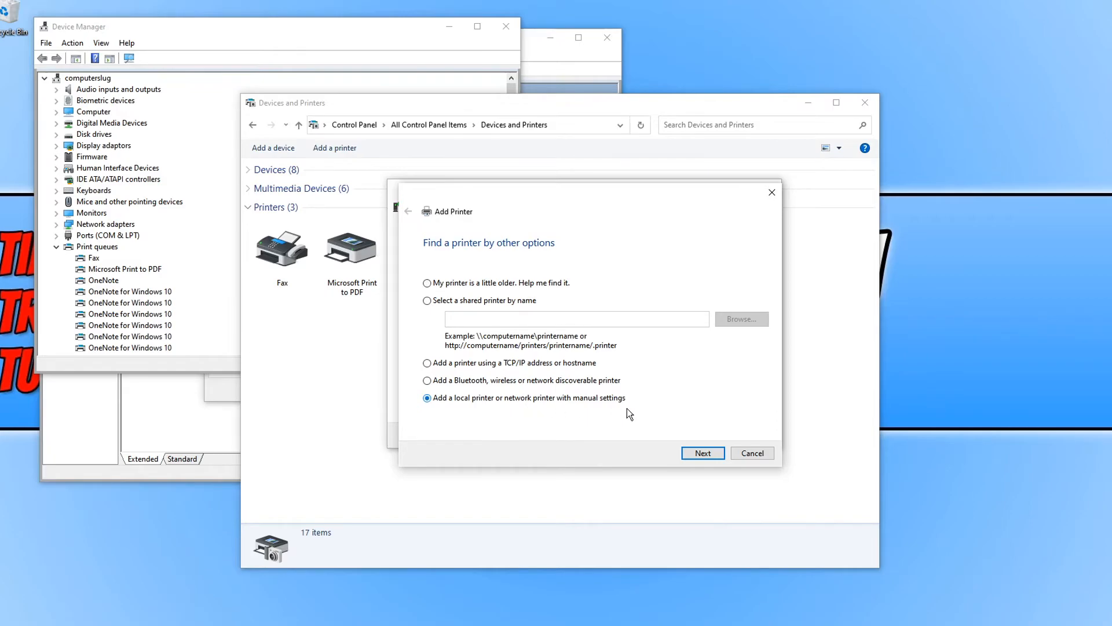
click(700, 458)
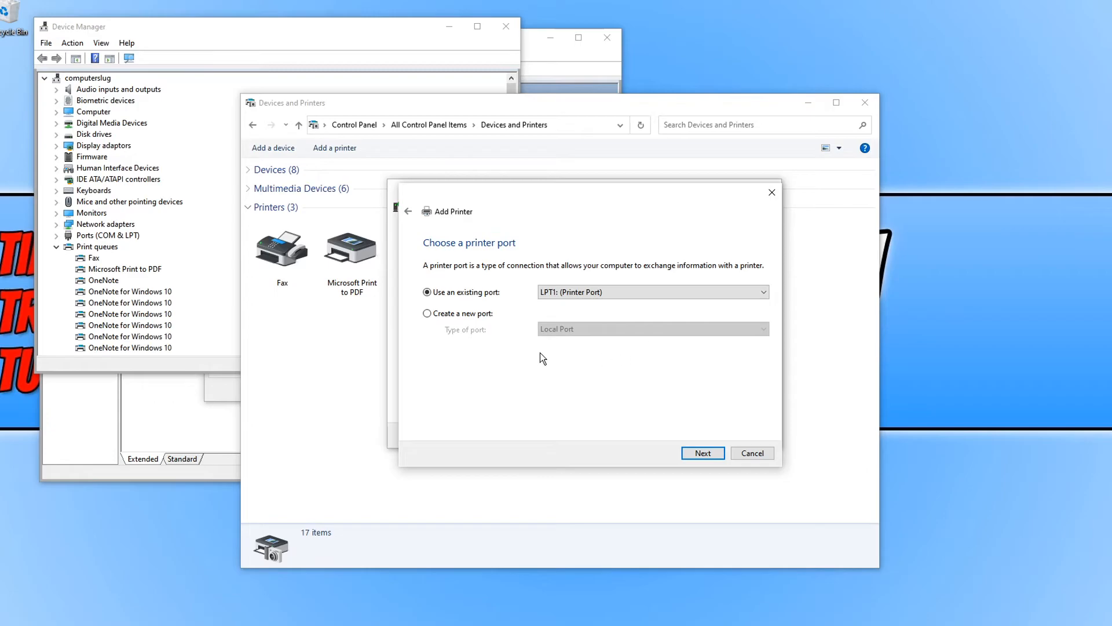
- Keep the existing port LPT1: (Printer Port), look through the Generic printer drivers and select Microsoft as the manufacturer
click(702, 456)
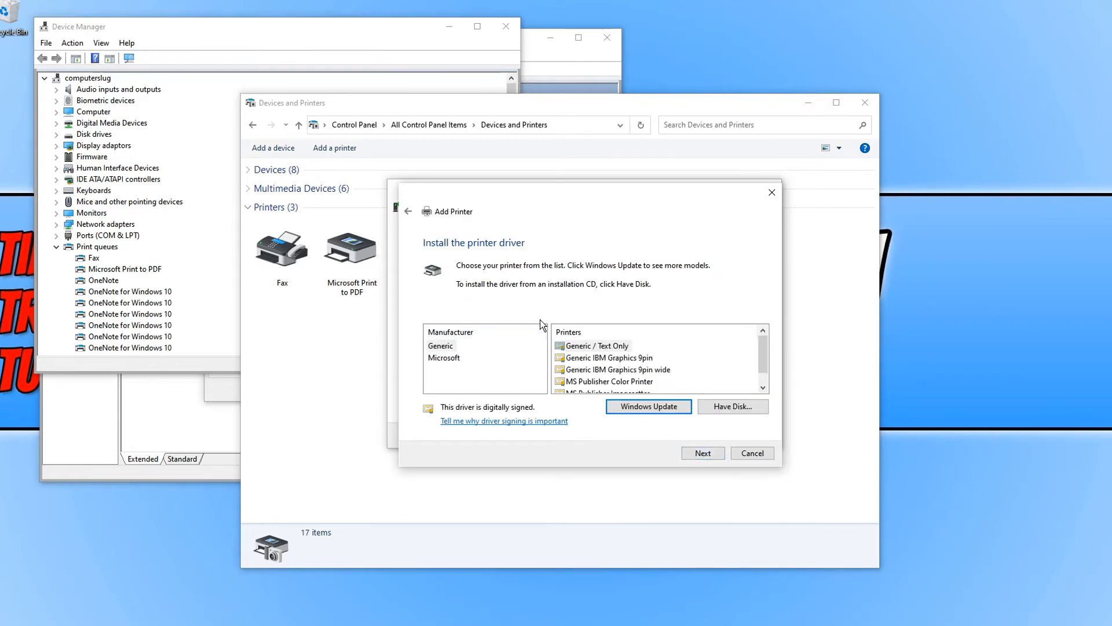
drag(764, 349, 764, 373)
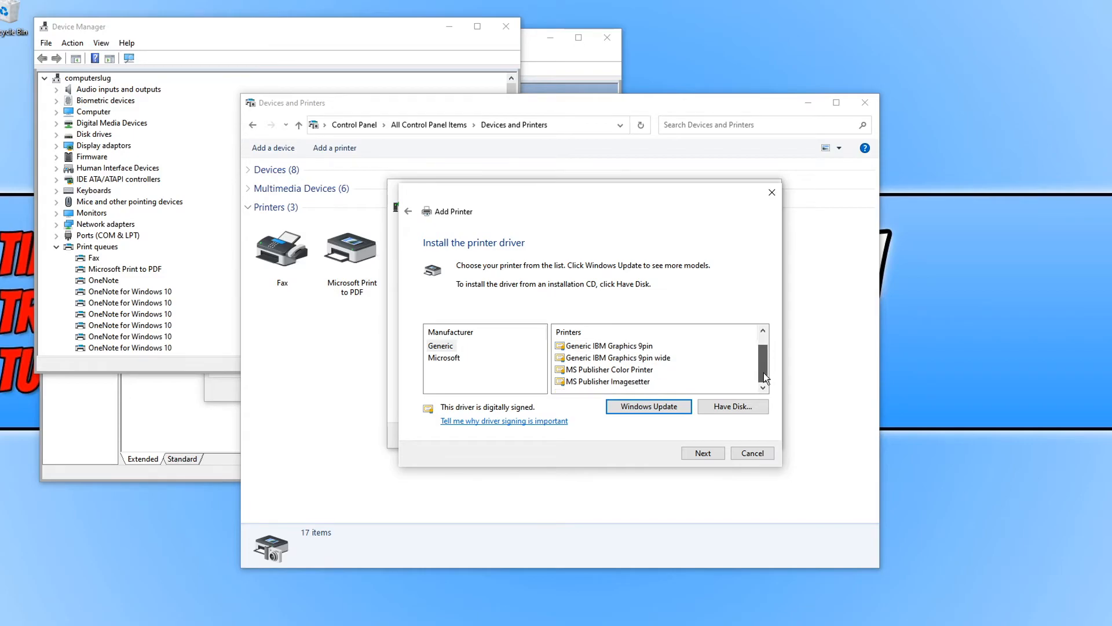
click(451, 358)
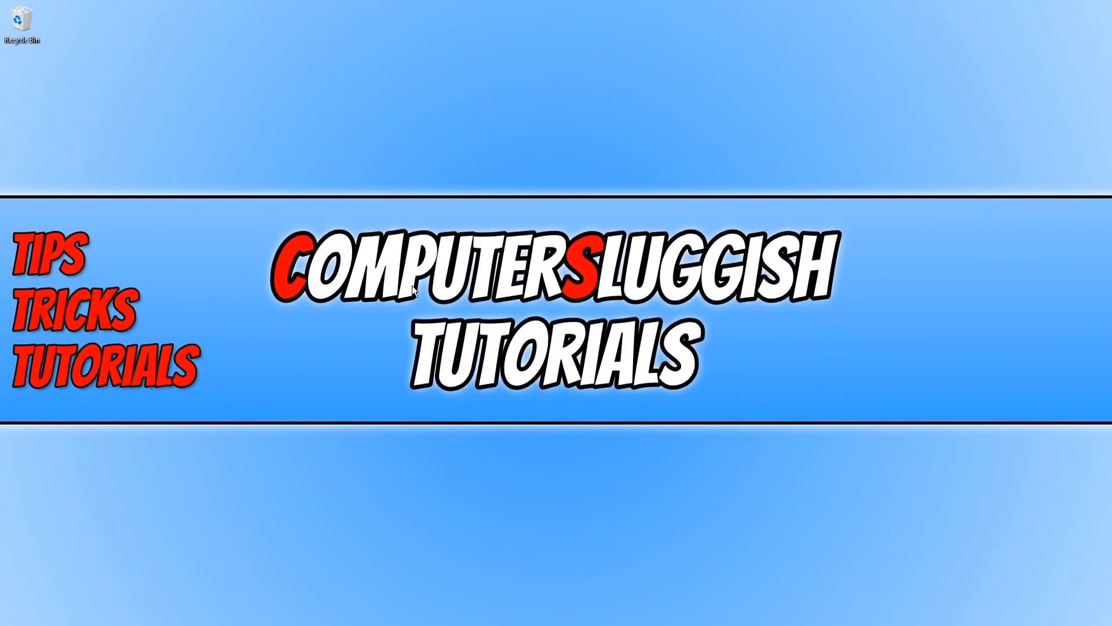
- Open the Windows Update settings and check for updates
click(2, 620)
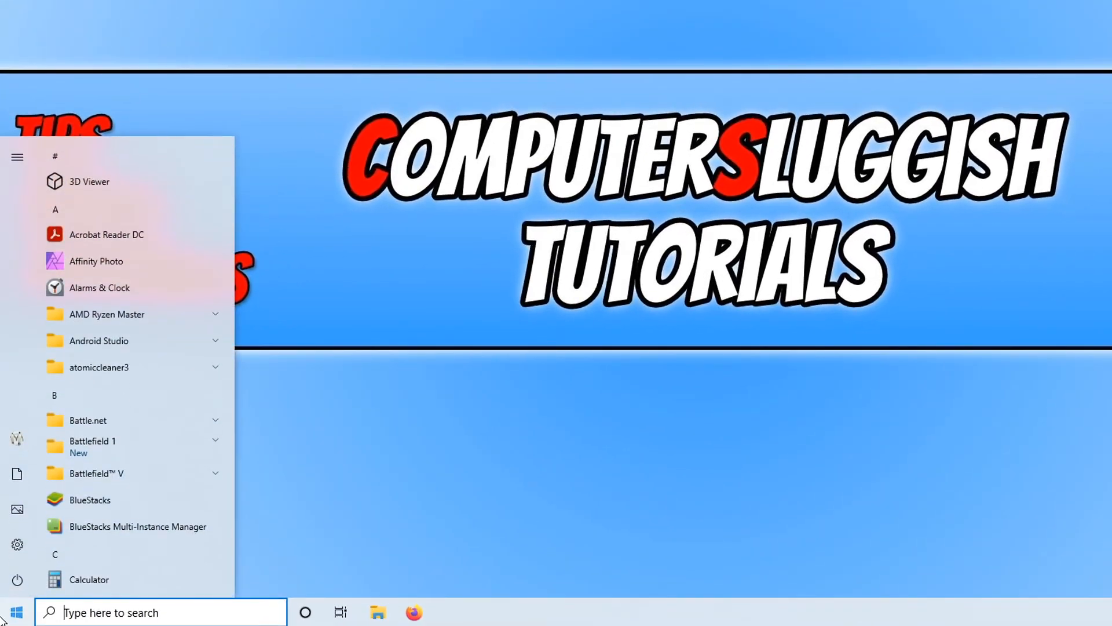
text(update)
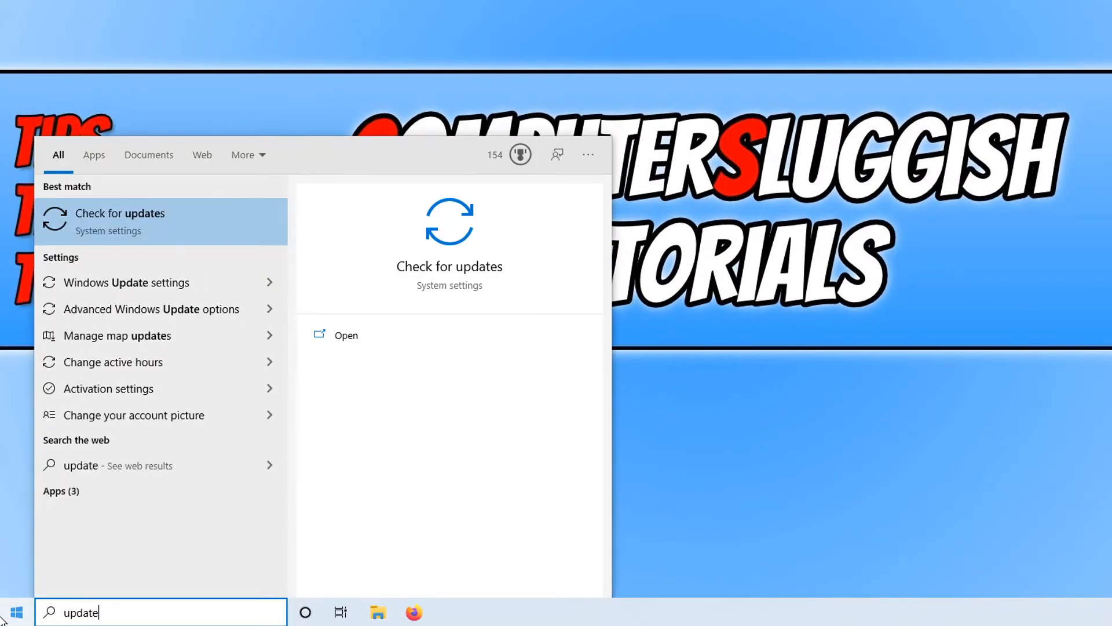
click(110, 218)
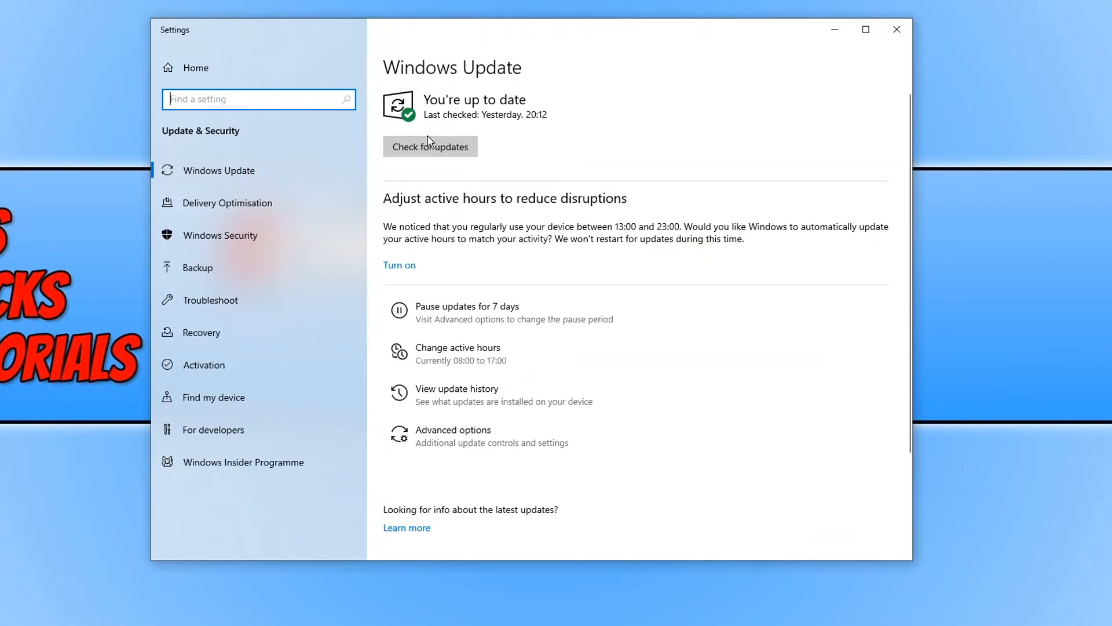
click(428, 141)
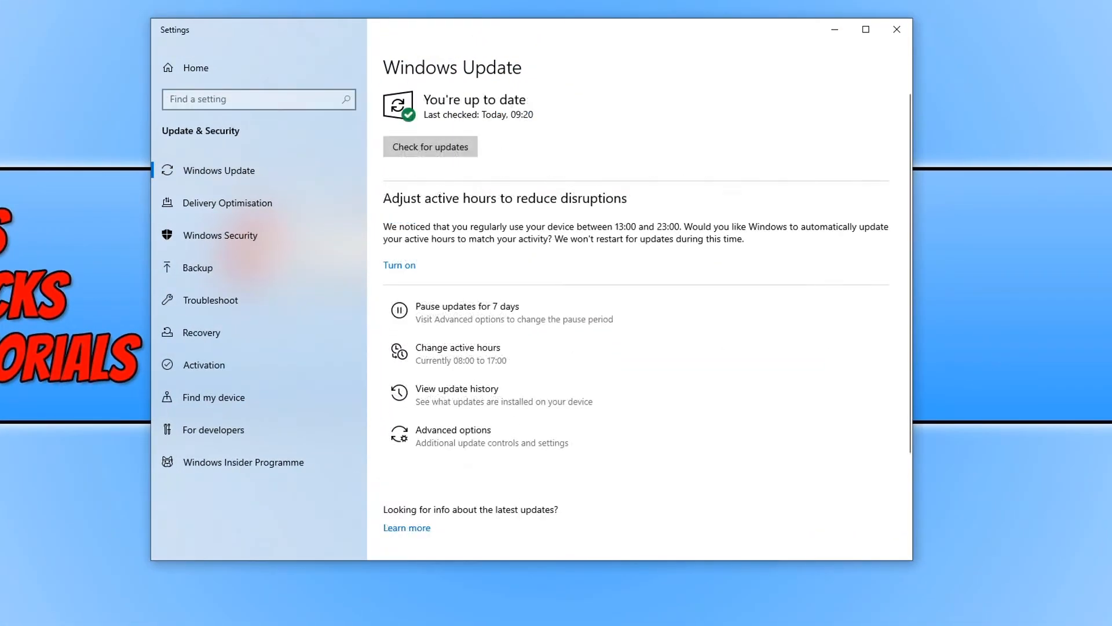